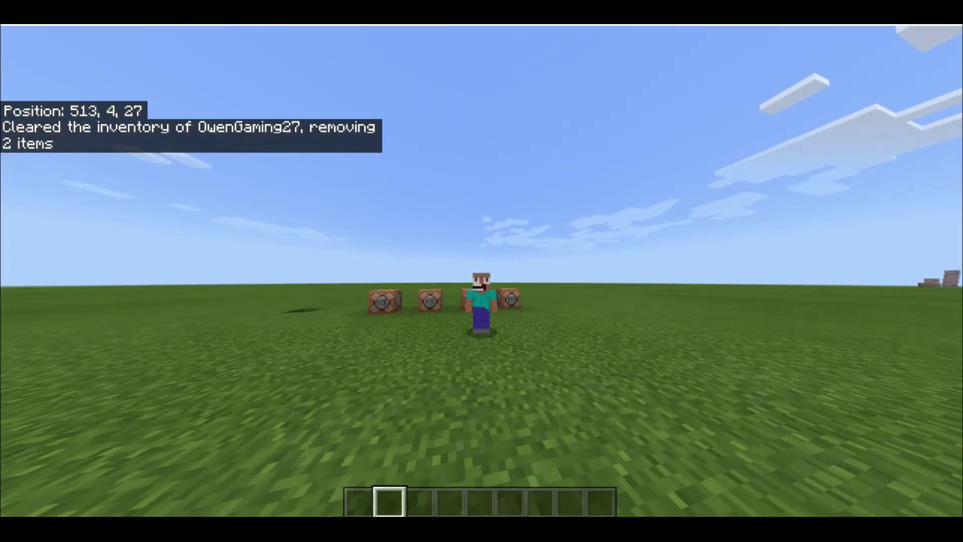
Switch the camera to first-person view and move towards the row of command blocks.
key("F5")
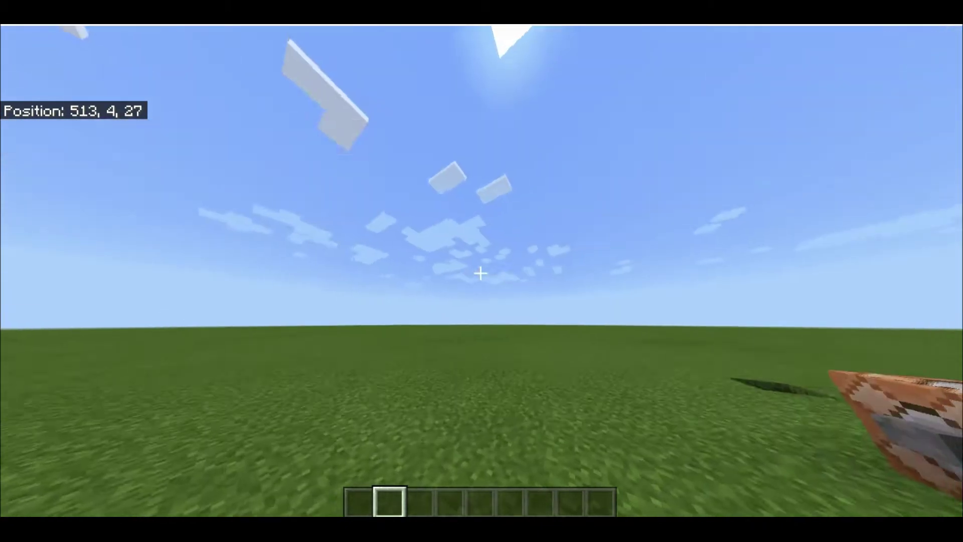
key("a")
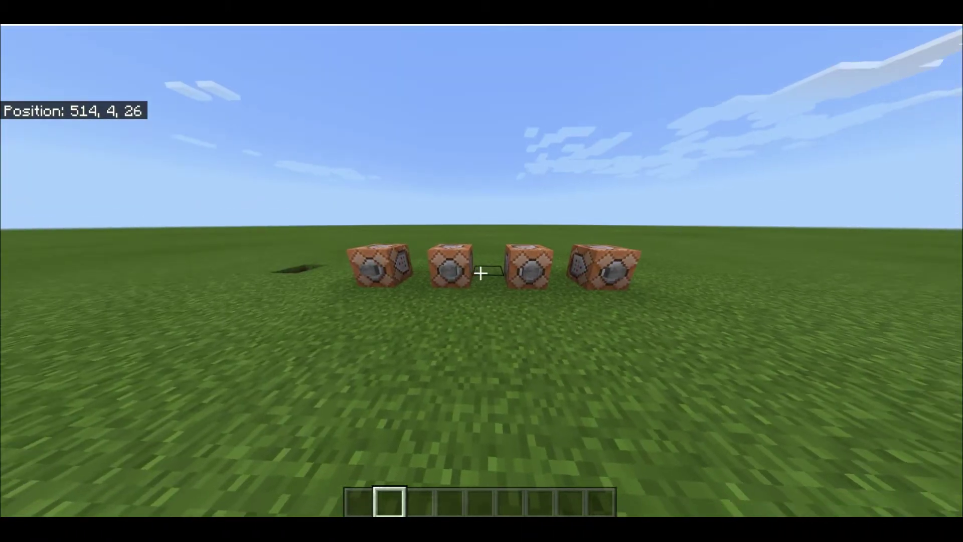
Walk up to the row of command blocks and trigger the first one to add the Minecoins objective.
key("a")
key("w")
right_click(481, 273)
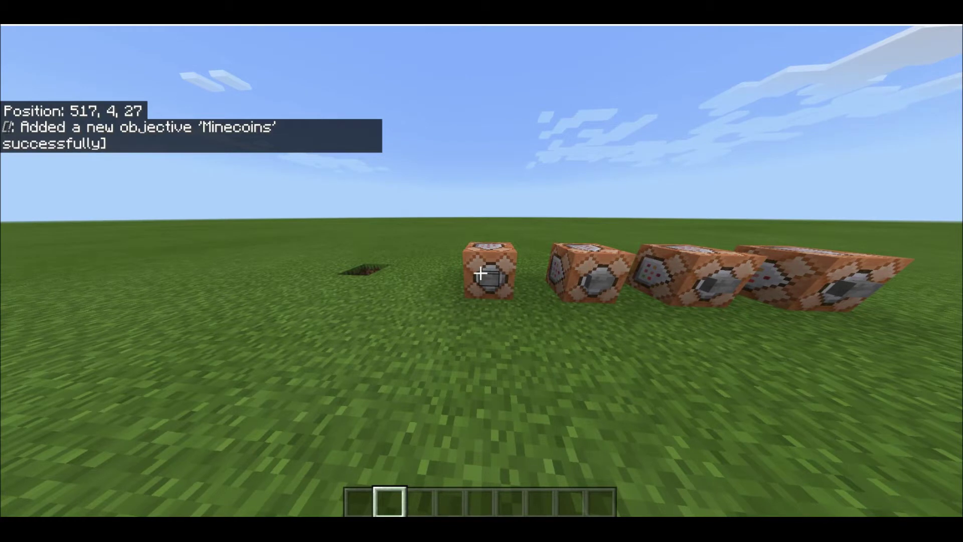
Trigger the second and third command blocks to display Minecoins in the sidebar and add 999999999 Minecoins.
key("d")
right_click(481, 273)
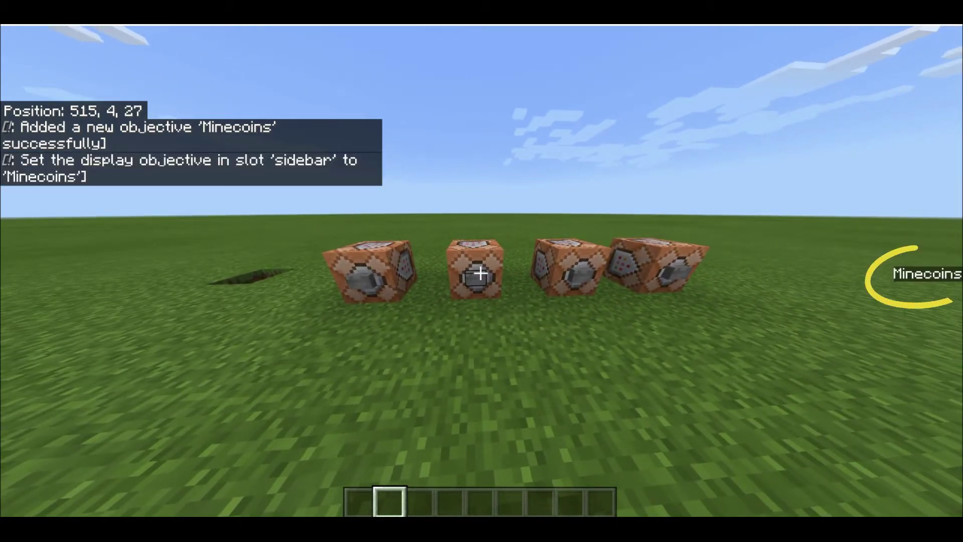
key("d")
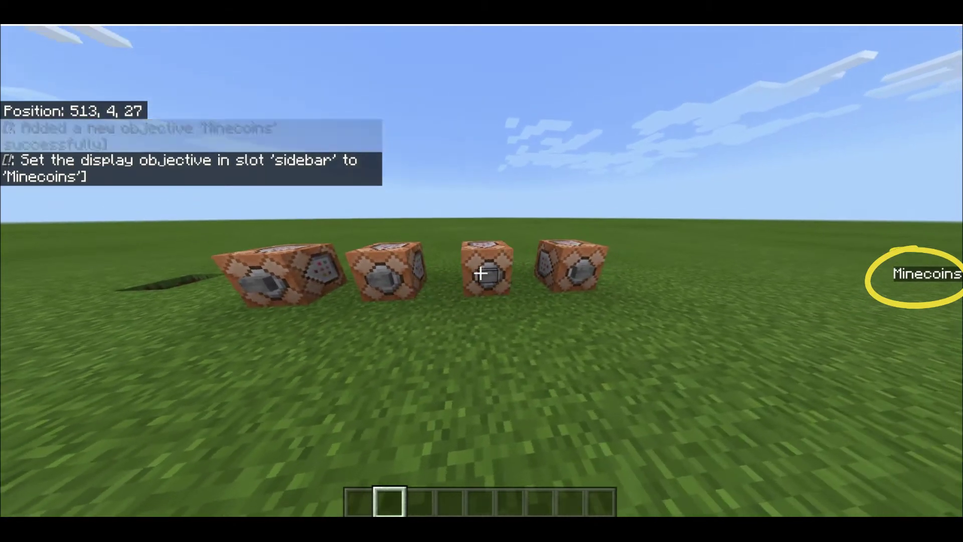
right_click(481, 273)
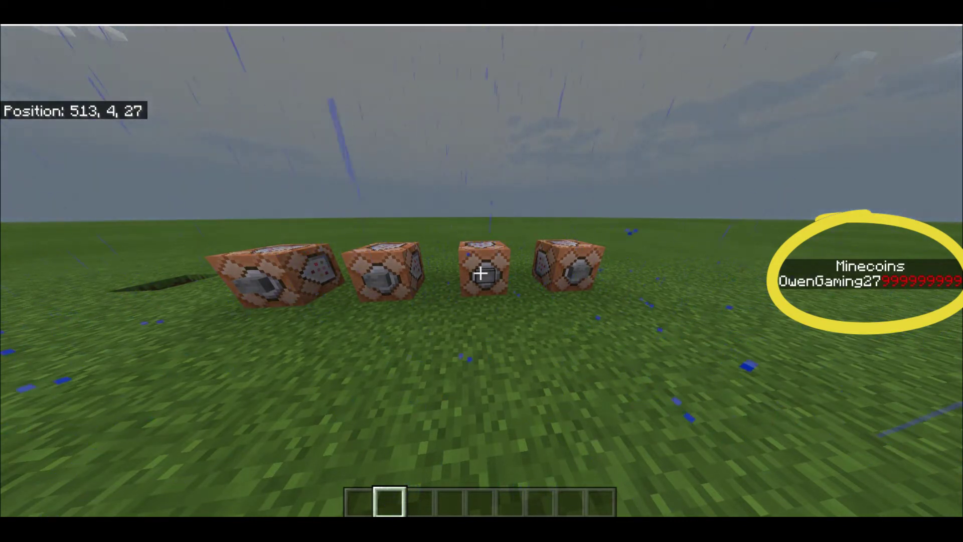
Set the weather to clear with the command /weather clear.
type("t/weathe")
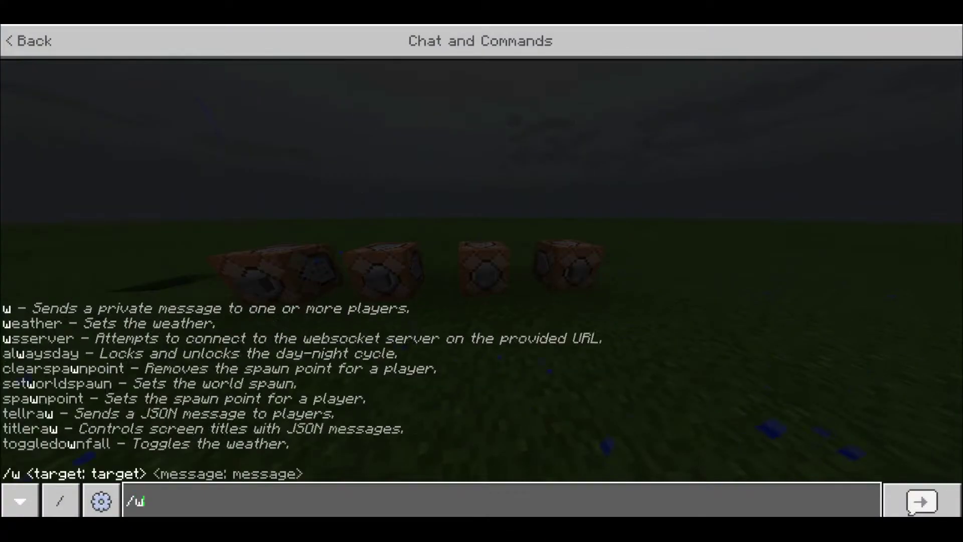
type("r clear")
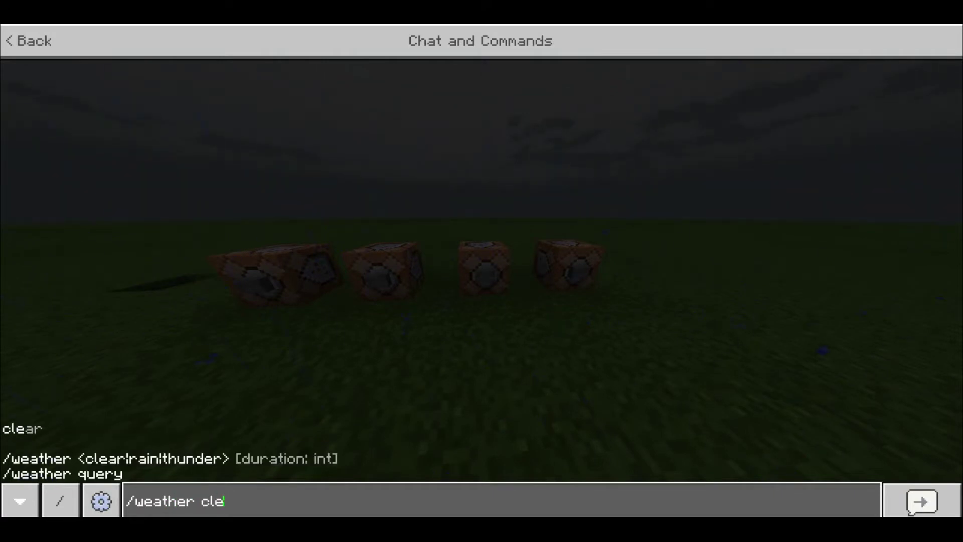
key("Return")
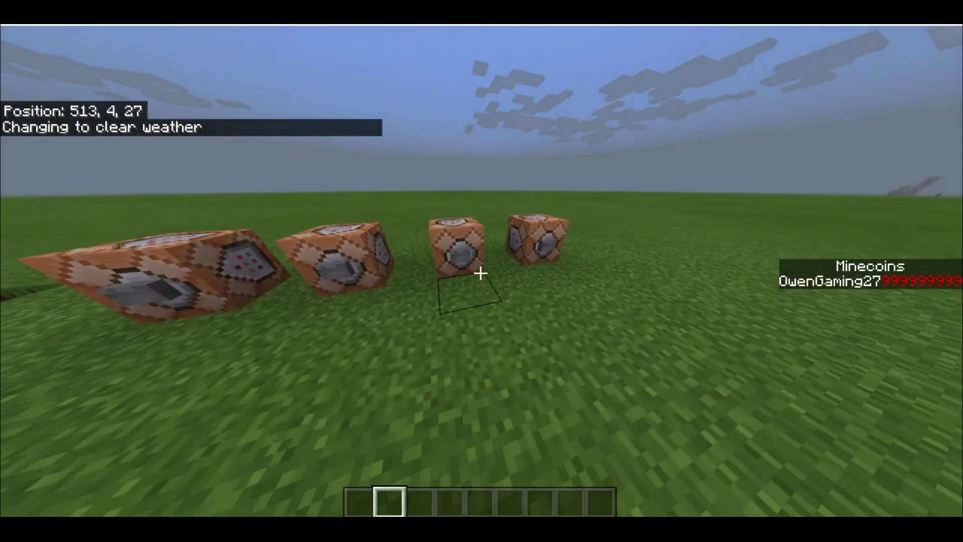
Trigger the fourth command block to remove the Minecoins objective.
key("s")
key("w")
key("d")
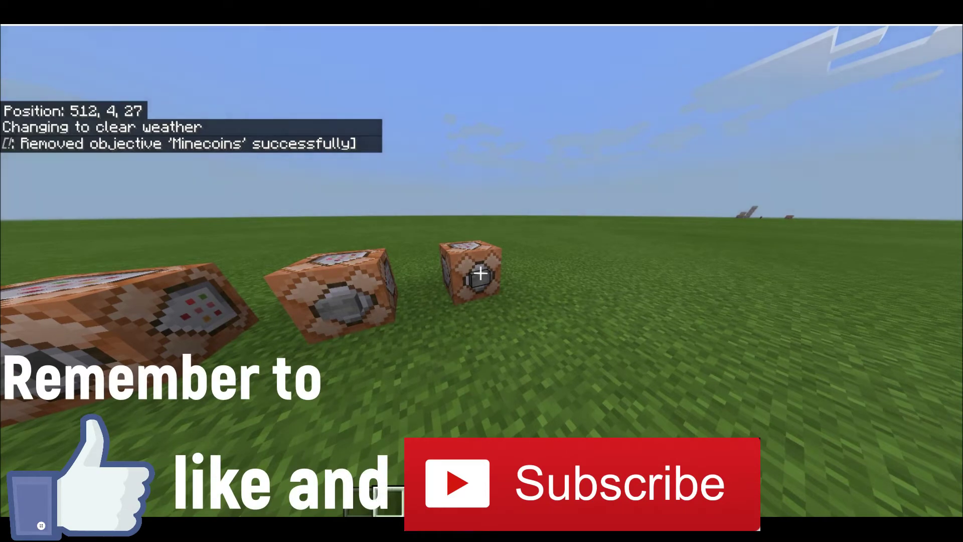
Walk to the open grass beside the first command block and run /give @s command_block.
key("s")
key("a")
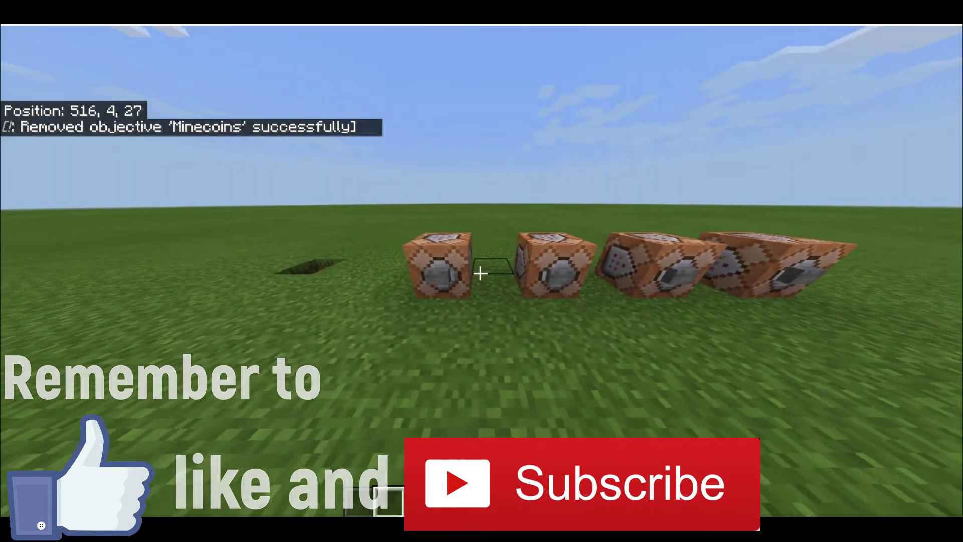
key("a")
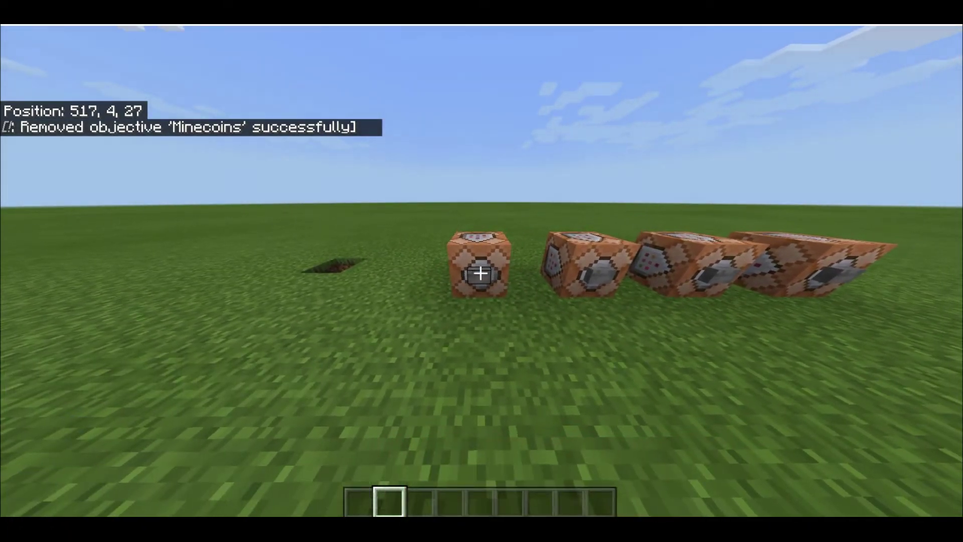
key("w")
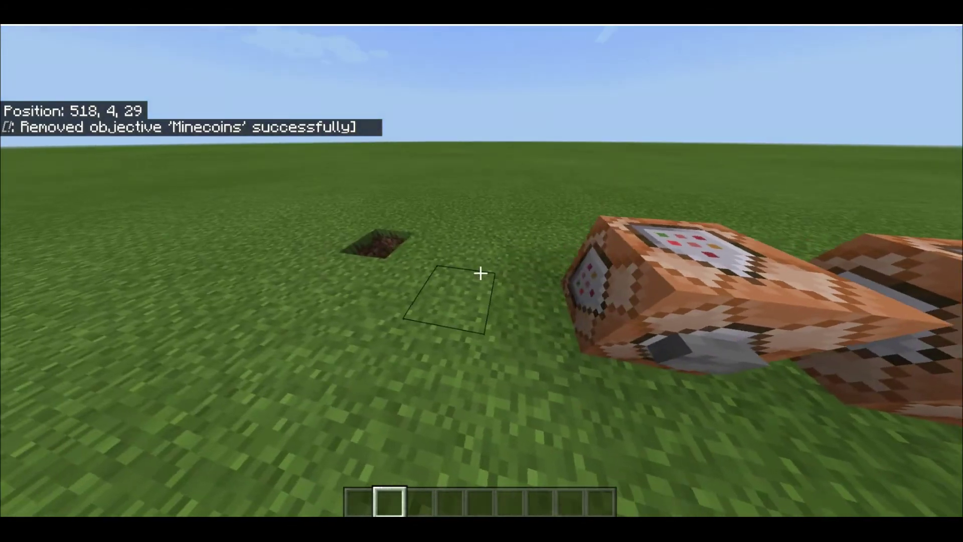
key("slash")
type("give @s comman")
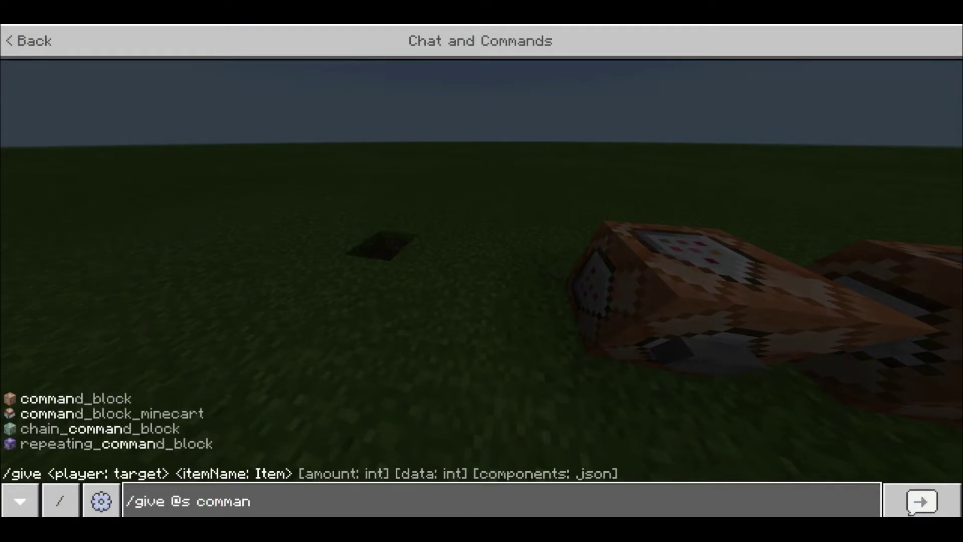
type("d_block")
key("Return")
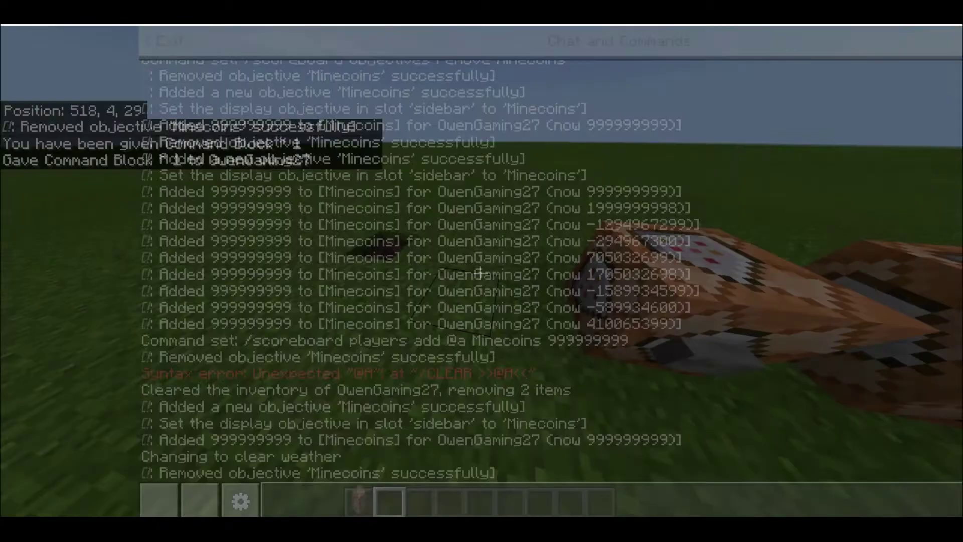
Place a command block on the grass near the hole and break it again.
key("w")
key("s")
right_click(480, 273)
right_click(481, 272)
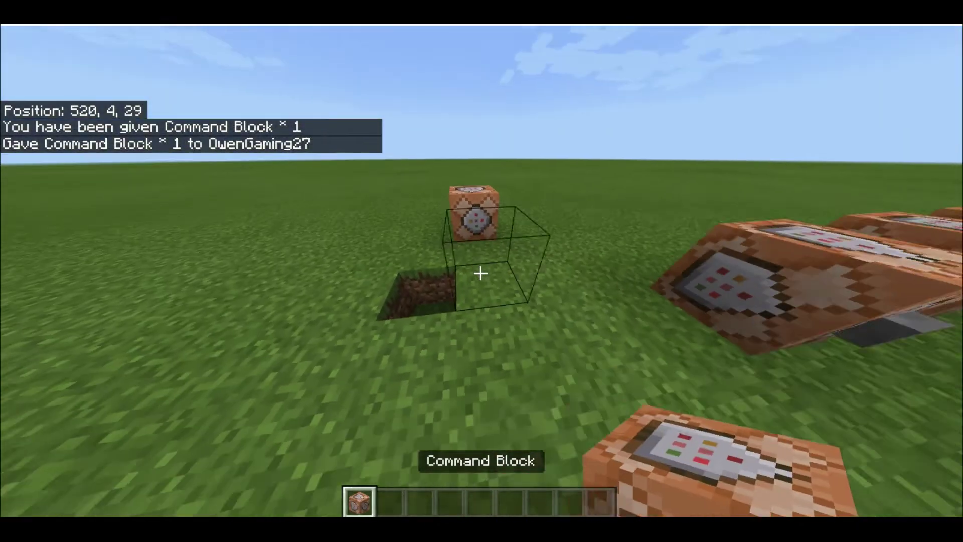
key("a")
left_click(481, 273)
left_click(480, 273)
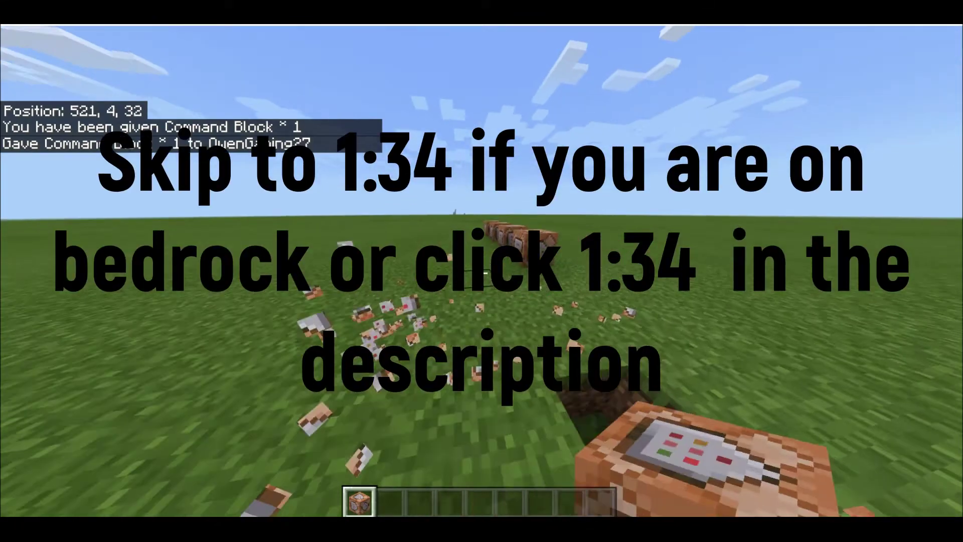
Start a /scoreboard objectives command in the chat and leave the chat without sending it.
key("2")
key("w")
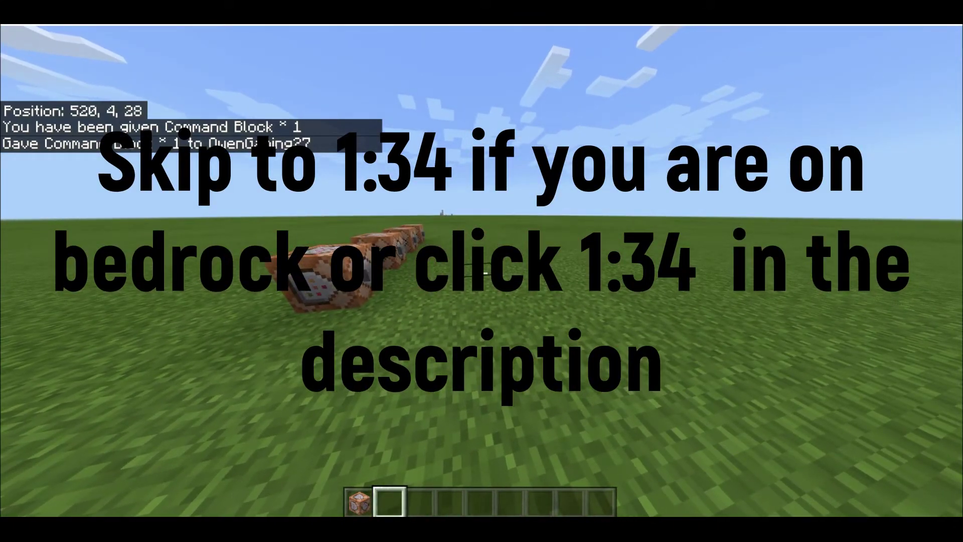
type("t/scoreb")
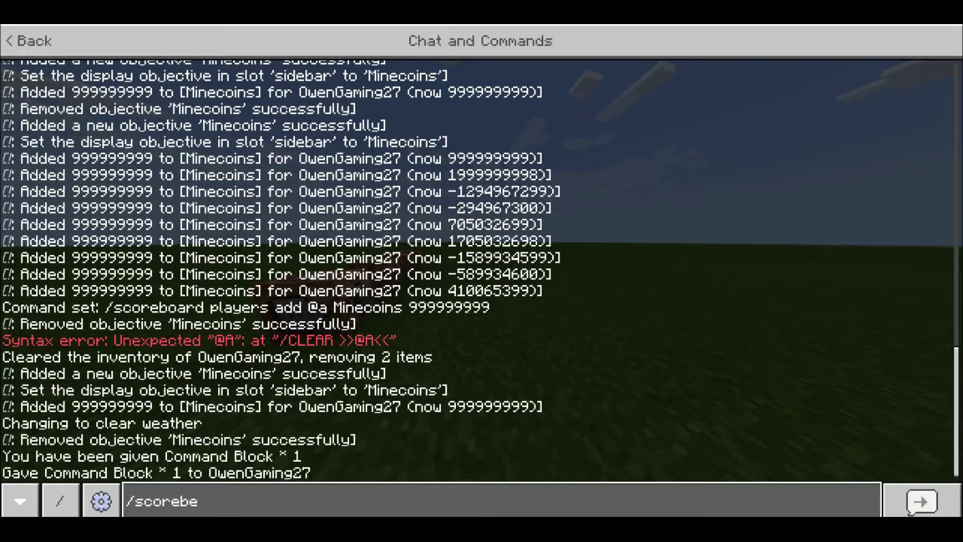
type("oard")
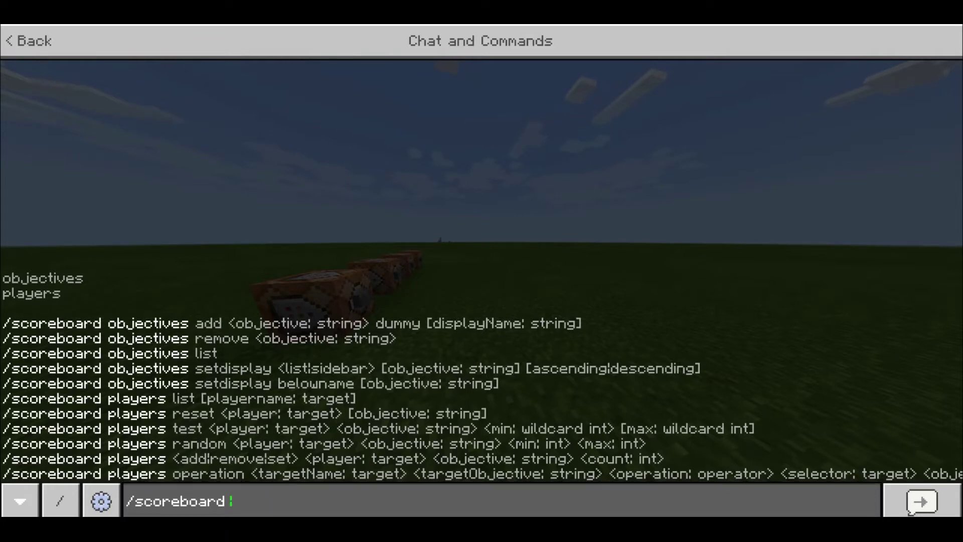
type("objectives")
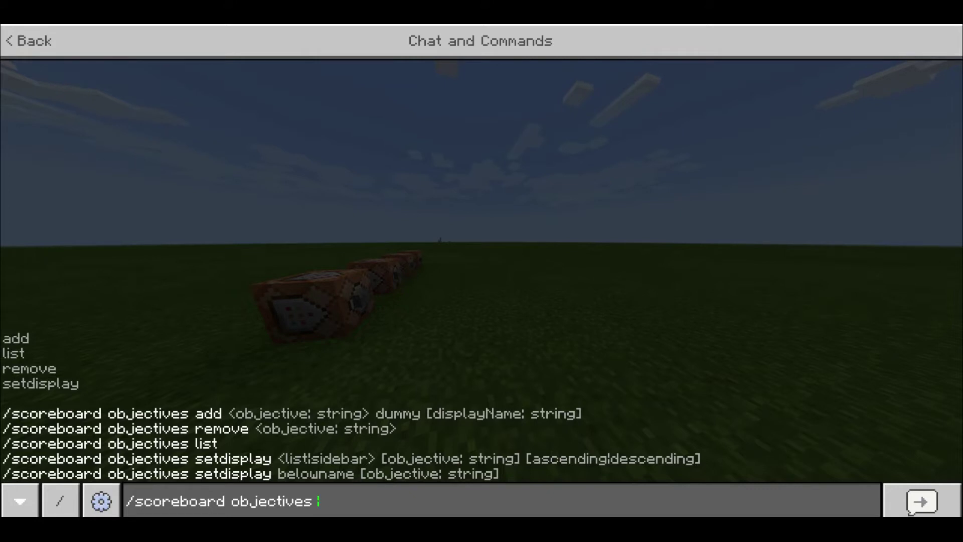
key("Escape")
key("Escape")
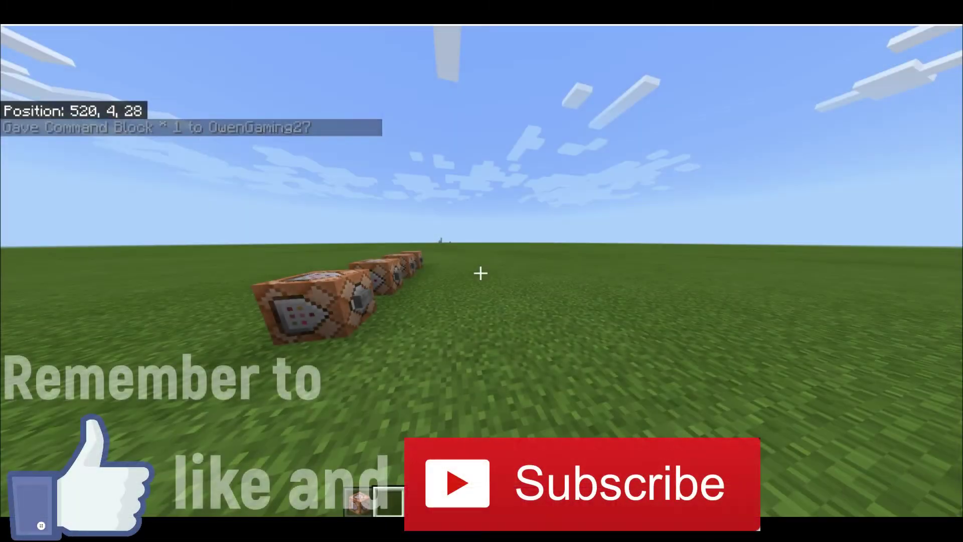
Open the first and second command blocks in turn to examine their scoreboard commands.
key("w")
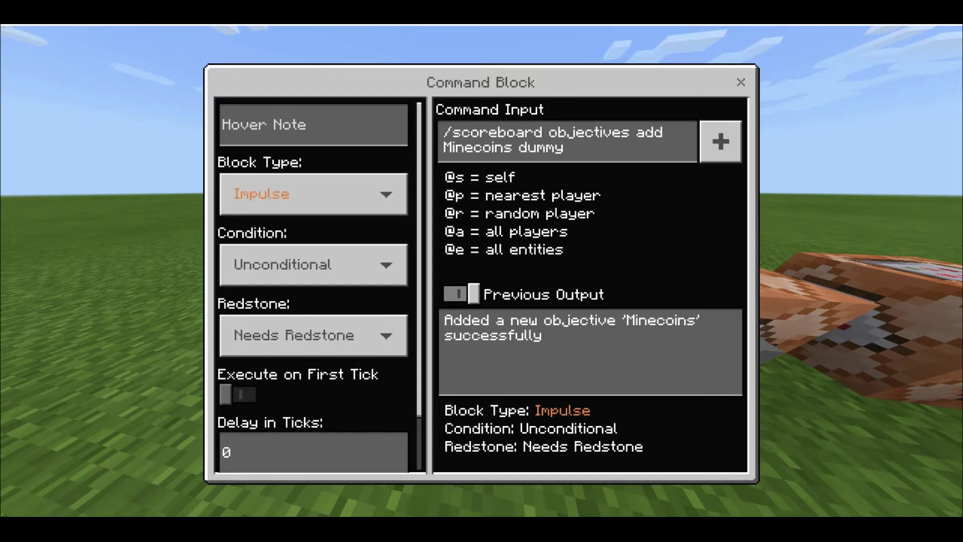
left_click(741, 82)
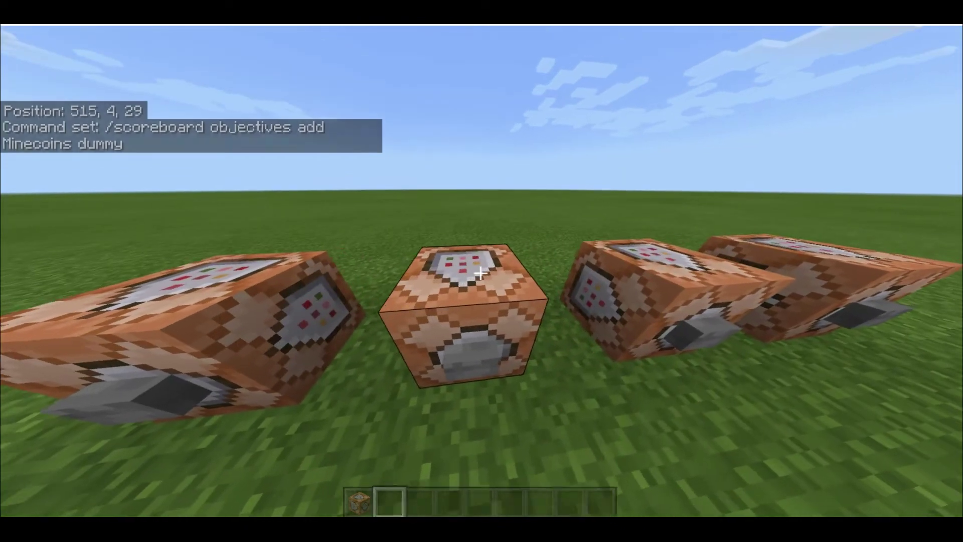
right_click(480, 273)
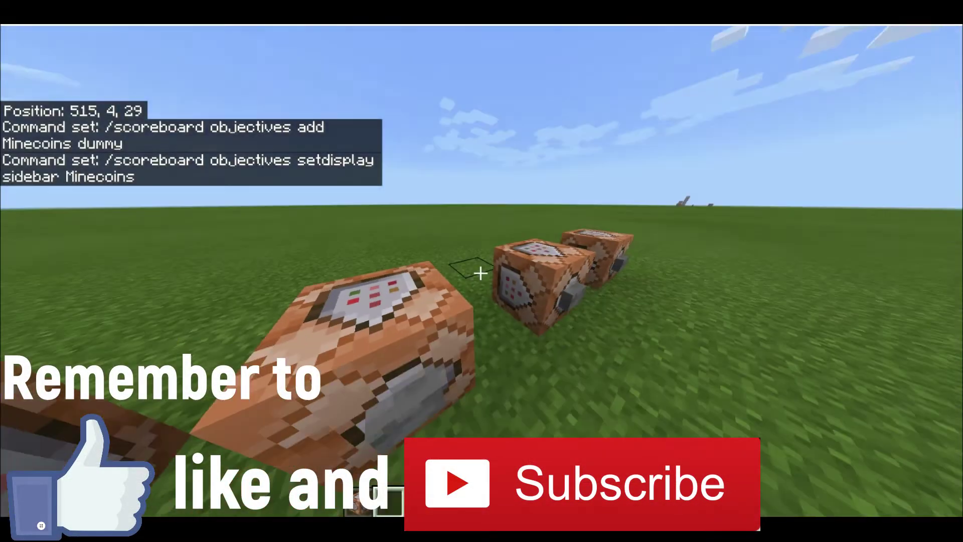
Trigger the first two command blocks to add the Minecoins objective and display it in the sidebar.
key("d")
key("a")
key("a")
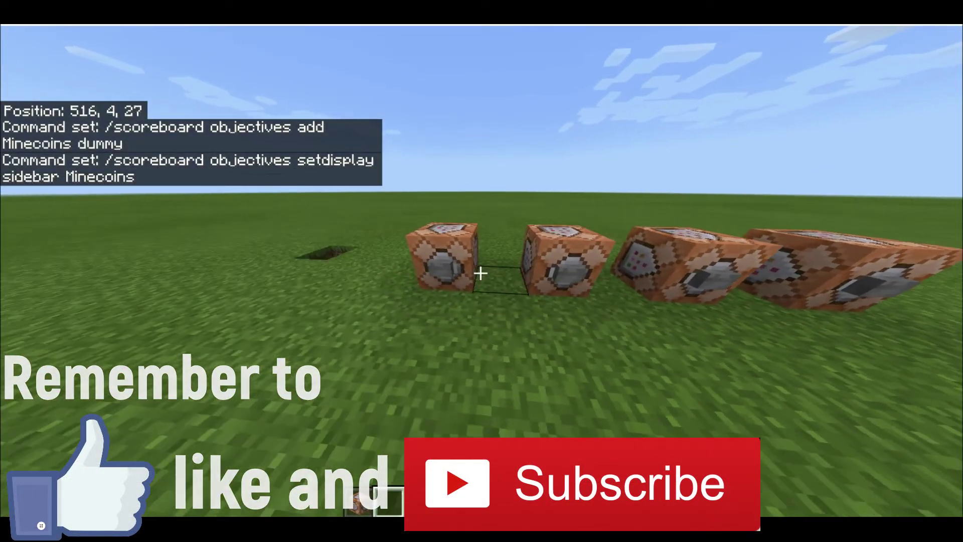
key("s")
right_click(481, 273)
key("d")
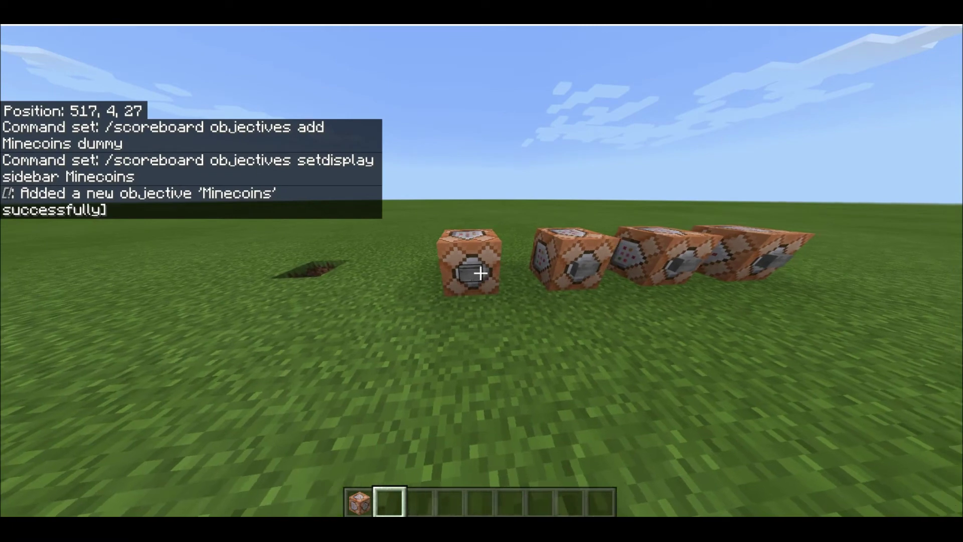
right_click(481, 273)
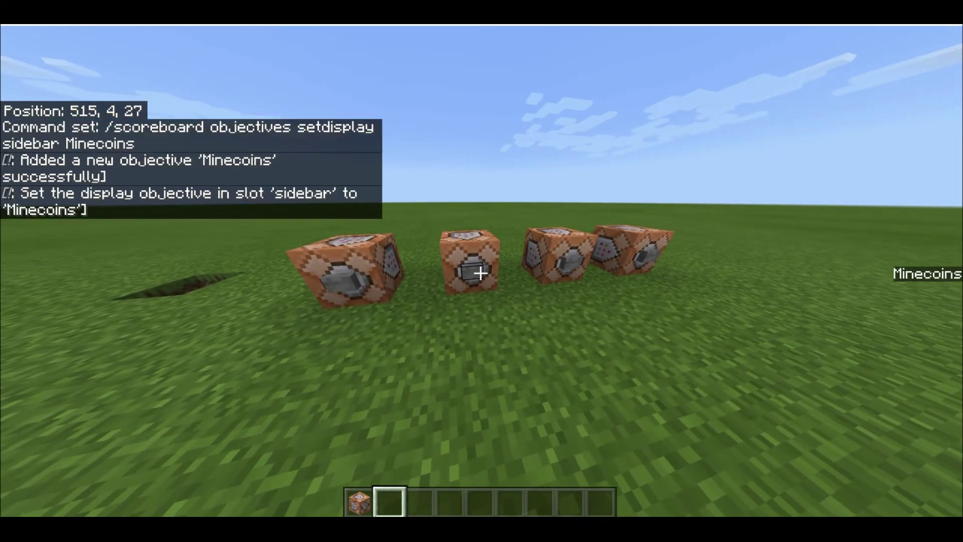
Open the third command block and examine its command for adding Minecoins to all players.
key("w")
right_click(480, 273)
key("Up")
key("Up")
key("Right")
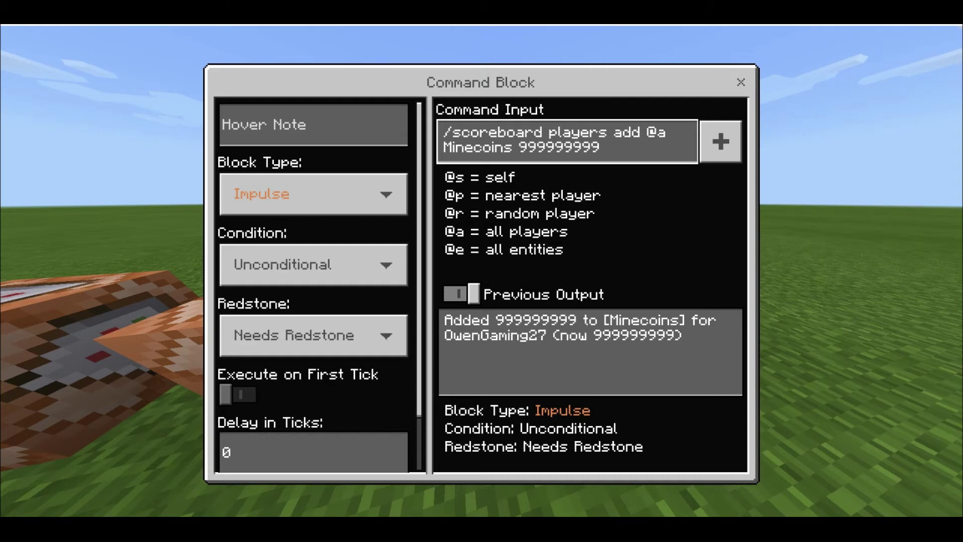
key("Escape")
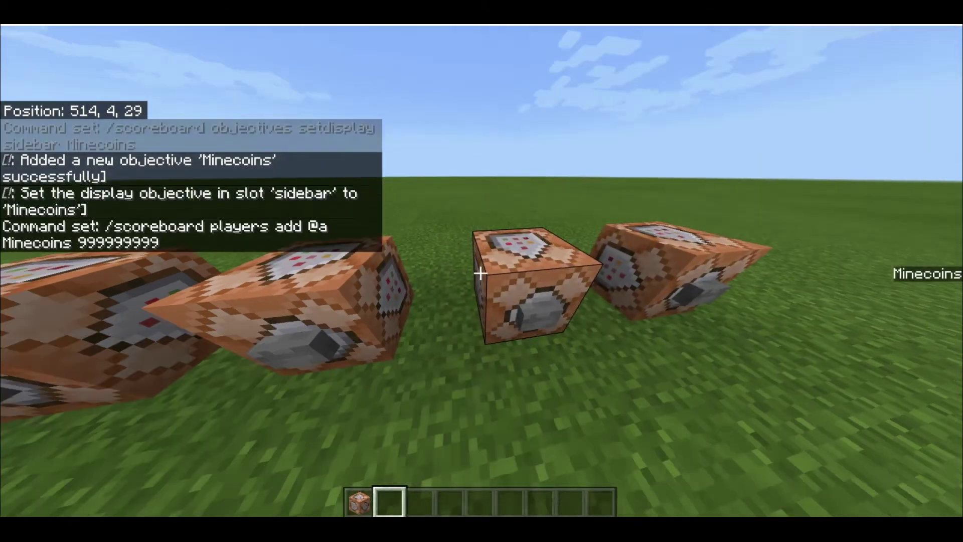
Trigger the third command block repeatedly, adding 999999999 Minecoins to all players each time.
right_click(481, 273)
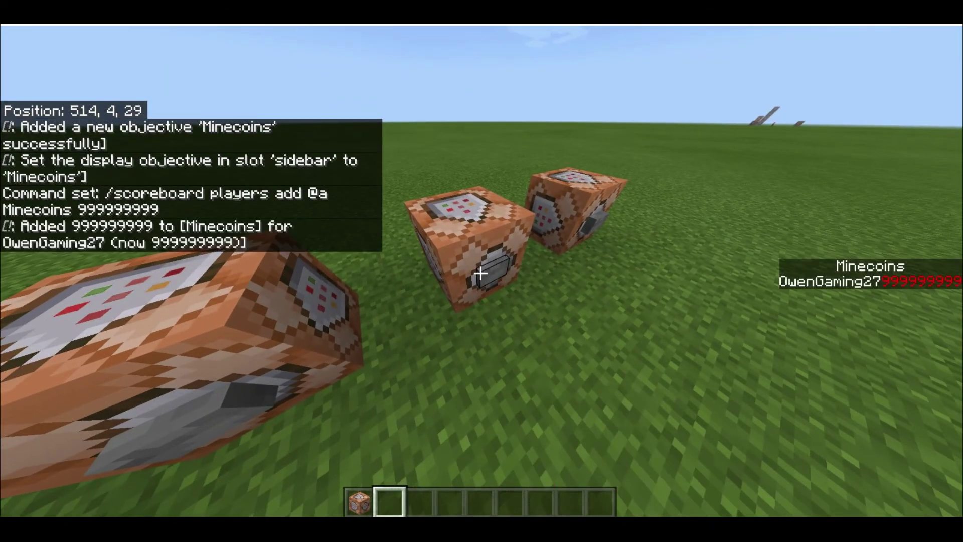
right_click(481, 273)
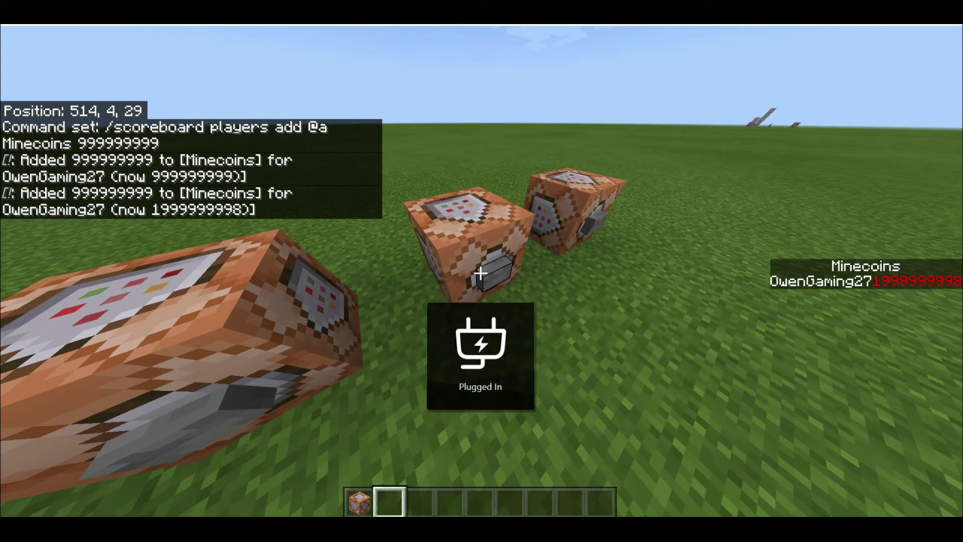
right_click(480, 274)
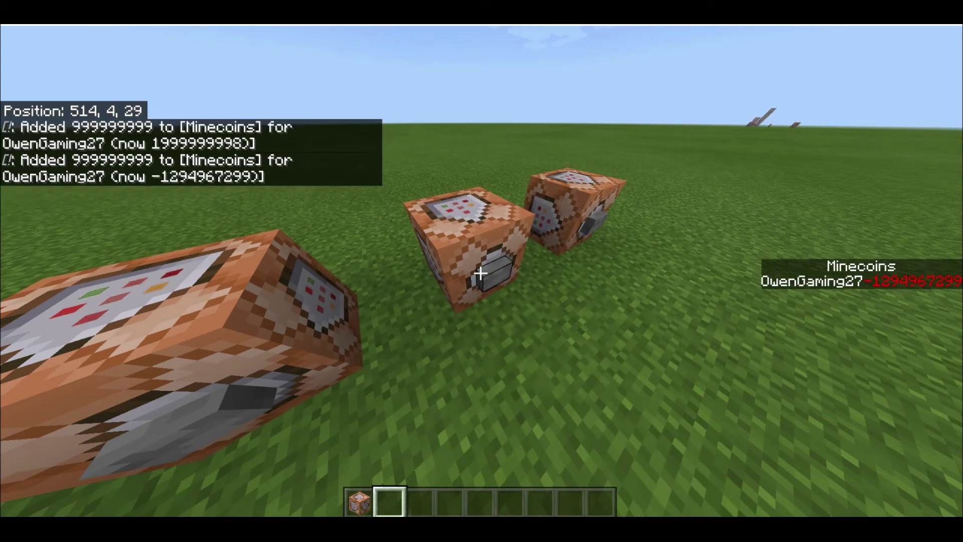
right_click(480, 273)
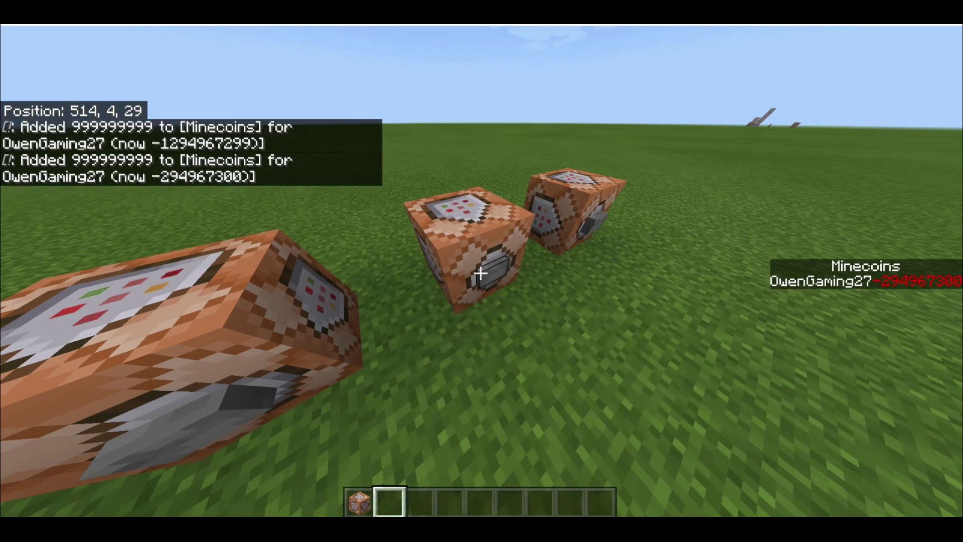
right_click(480, 274)
right_click(480, 274)
right_click(480, 273)
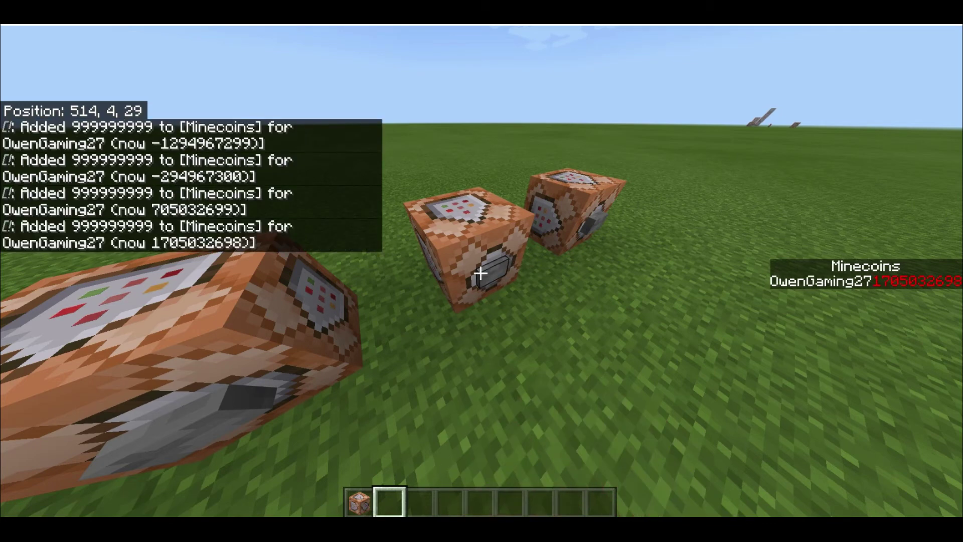
Trigger the third command block two more times to add another 999999999 Minecoins to all players each time.
right_click(480, 273)
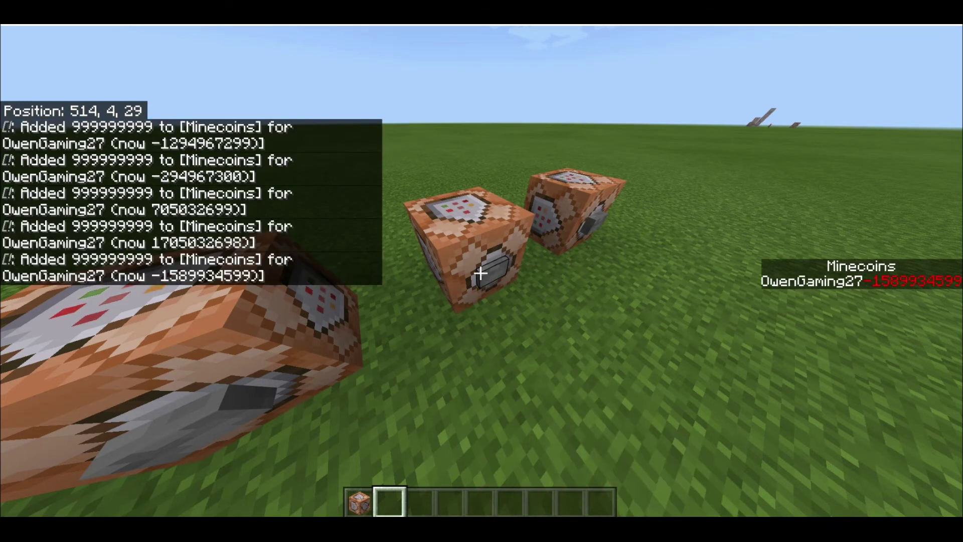
right_click(480, 273)
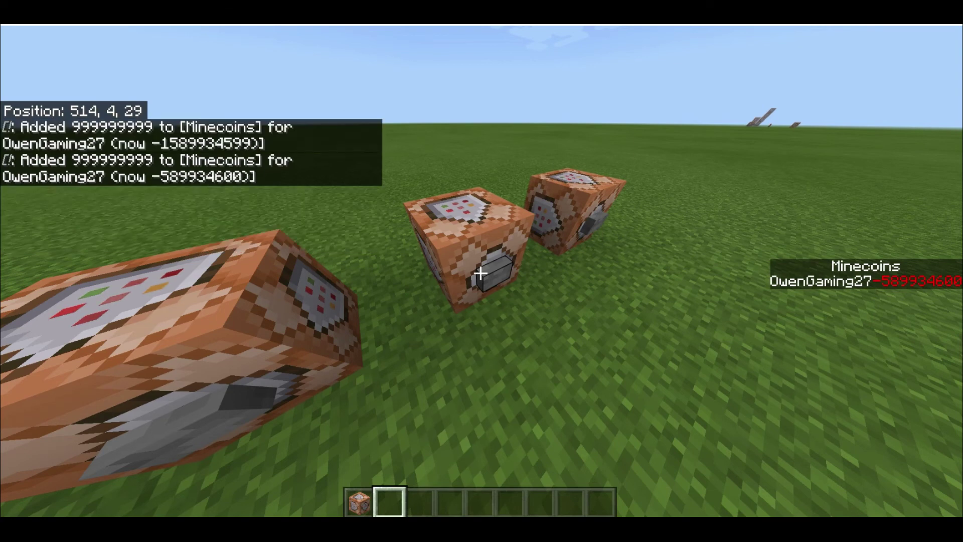
Examine the fourth command block's scoreboard command, close it, and trigger the block to remove the Minecoins objective.
key("d")
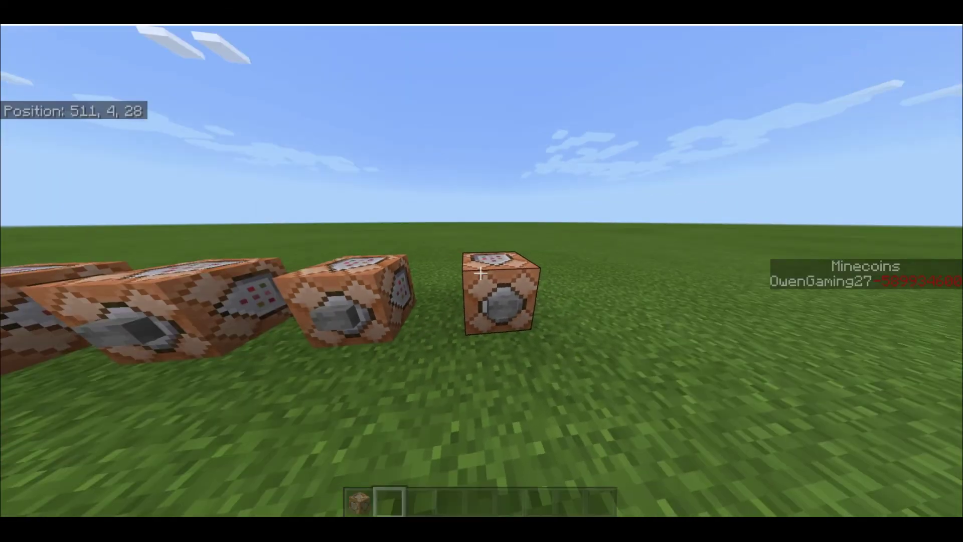
right_click(481, 273)
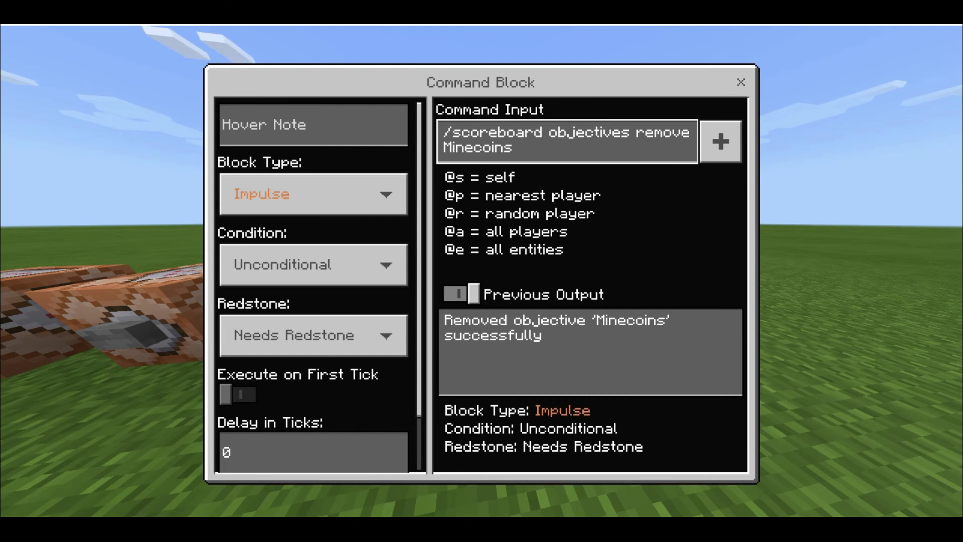
left_click(741, 82)
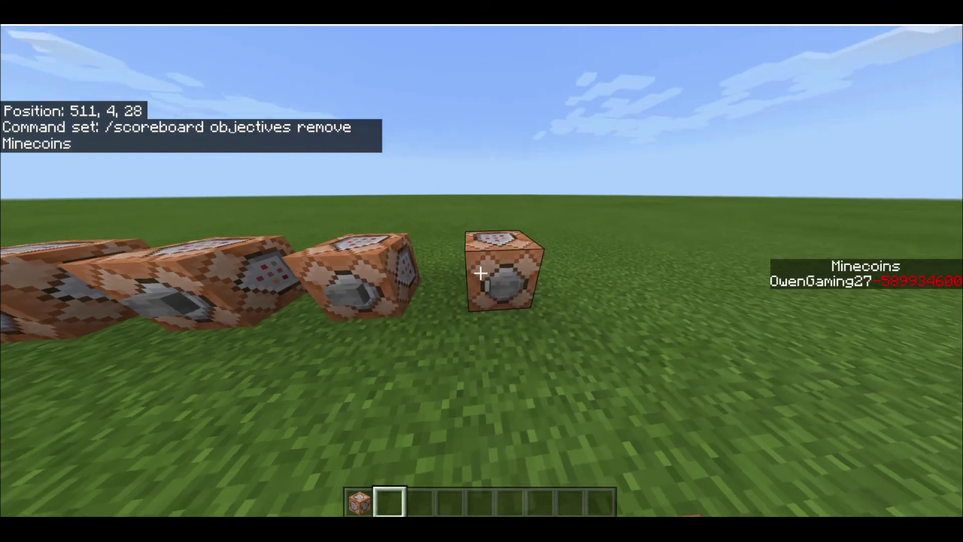
right_click(481, 273)
Switch to the front-facing third-person view and fly the player across the grass away from the command blocks.
key("w")
key("F5")
key("F5")
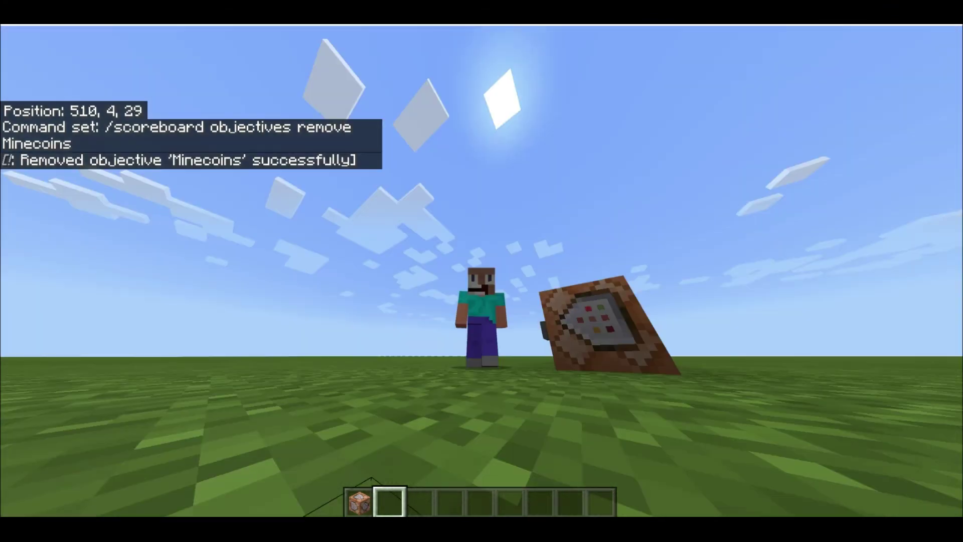
key("w")
left_click(482, 271)
key("space")
key("space")
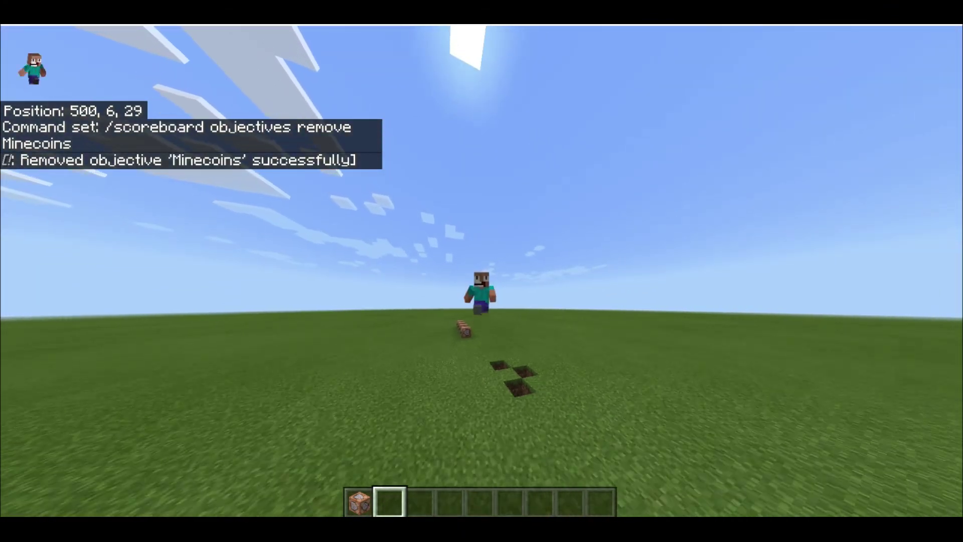
key("w")
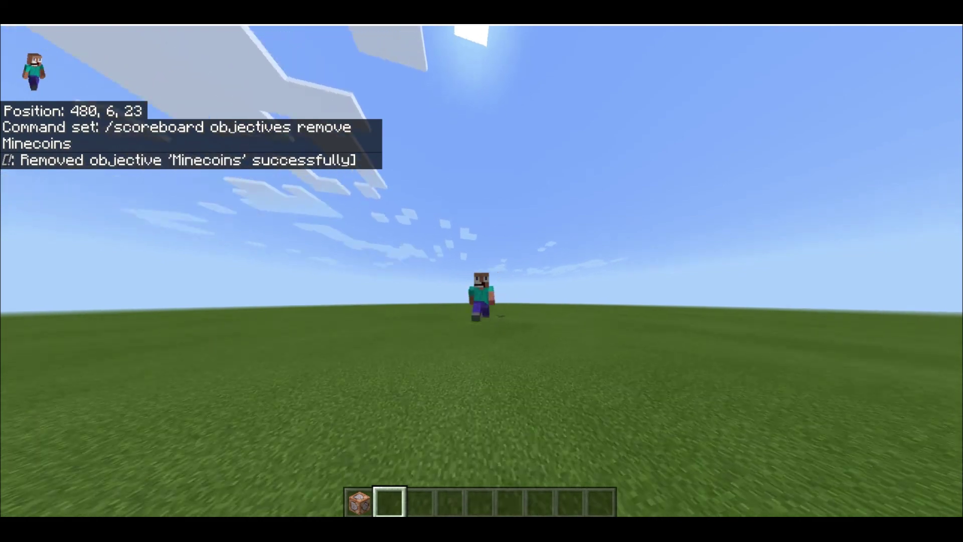
key("w")
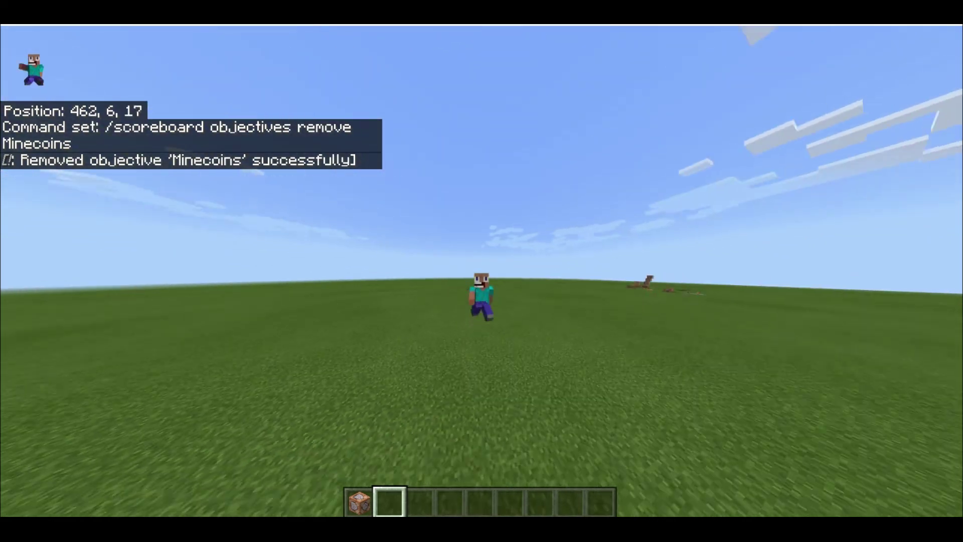